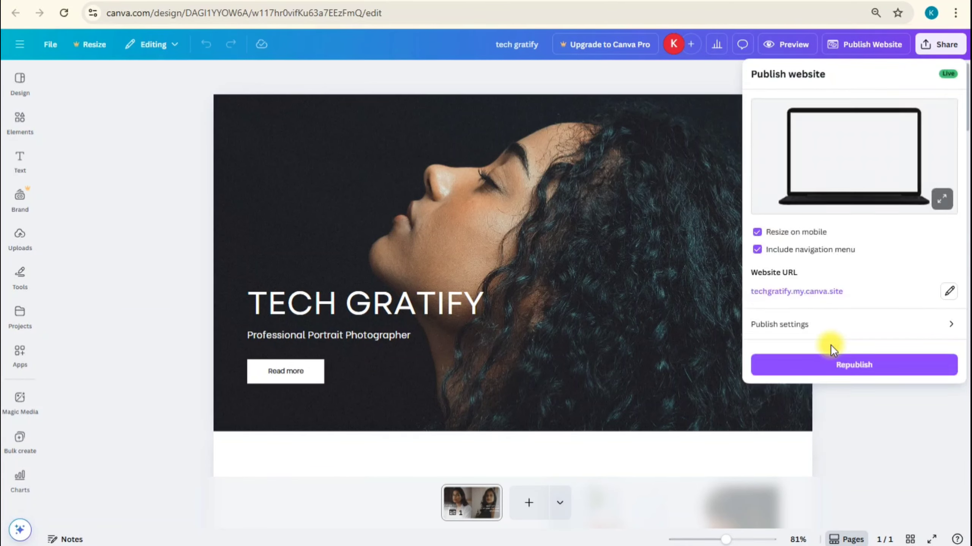
# Republish the tech gratify website and look through its live page down to the testimonials and back up
pyautogui.click(836, 368)
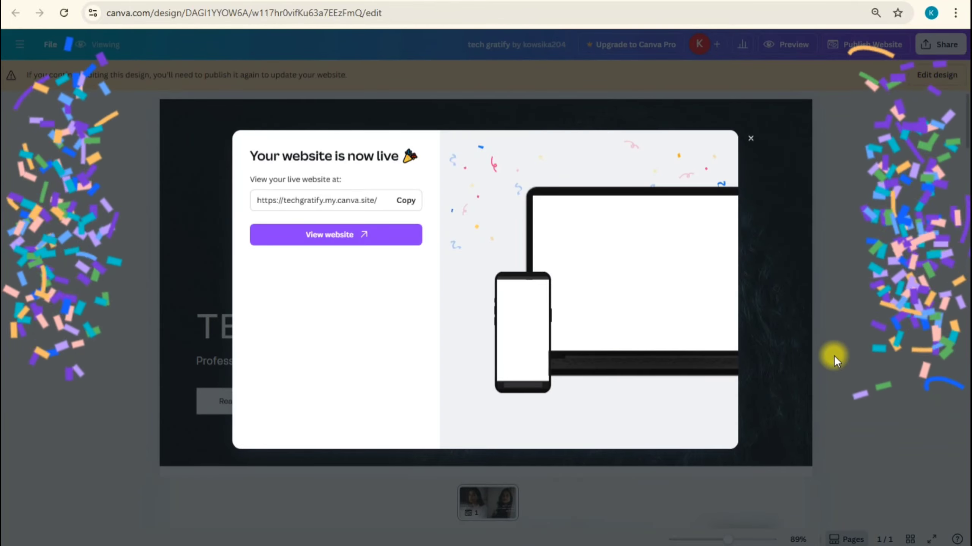
pyautogui.click(367, 241)
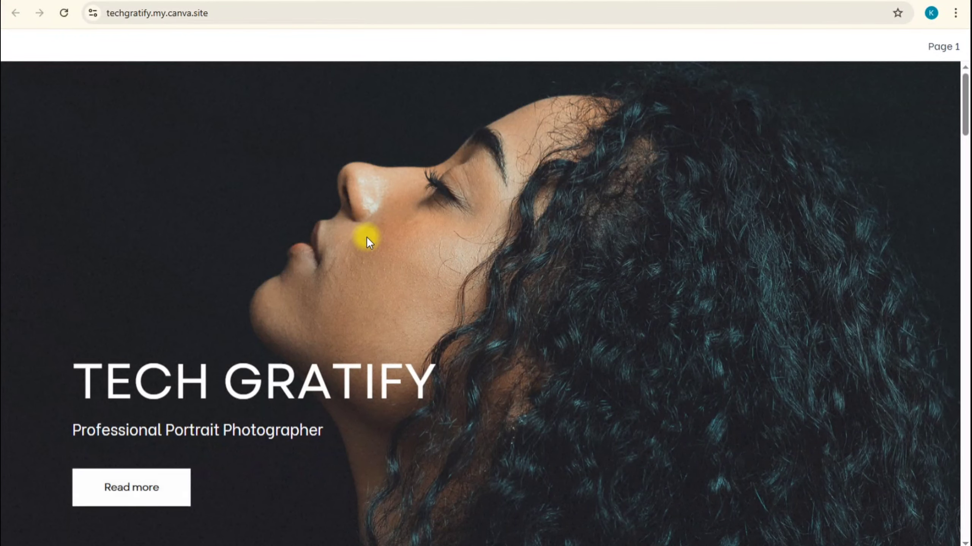
pyautogui.scroll(-4, 366, 237)
pyautogui.scroll(-20, 367, 237)
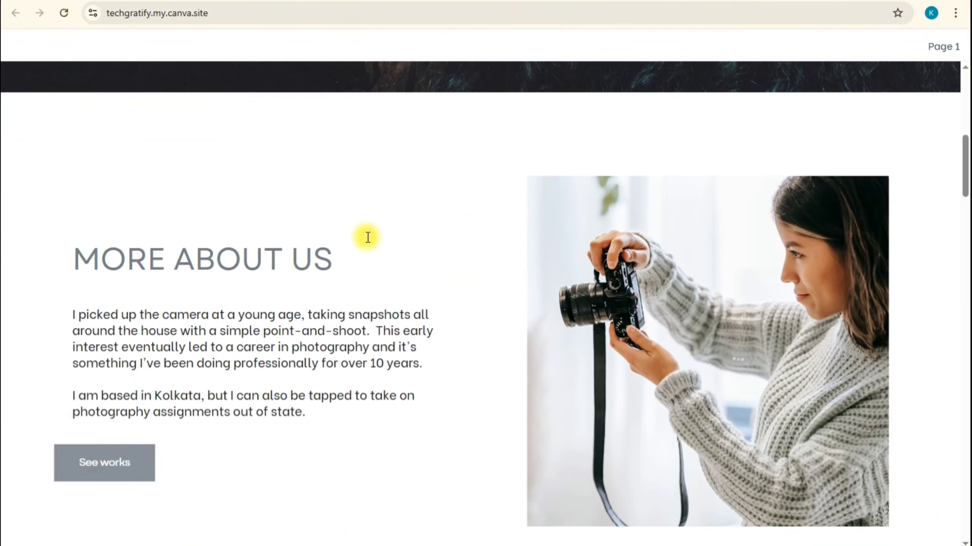
pyautogui.scroll(-20, 365, 237)
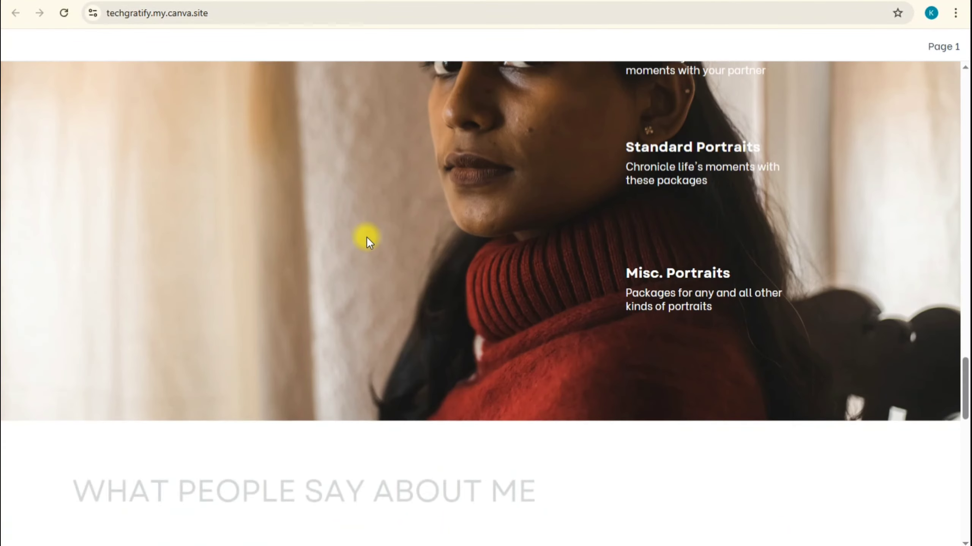
pyautogui.moveTo(964, 442); pyautogui.dragTo(948, 65)
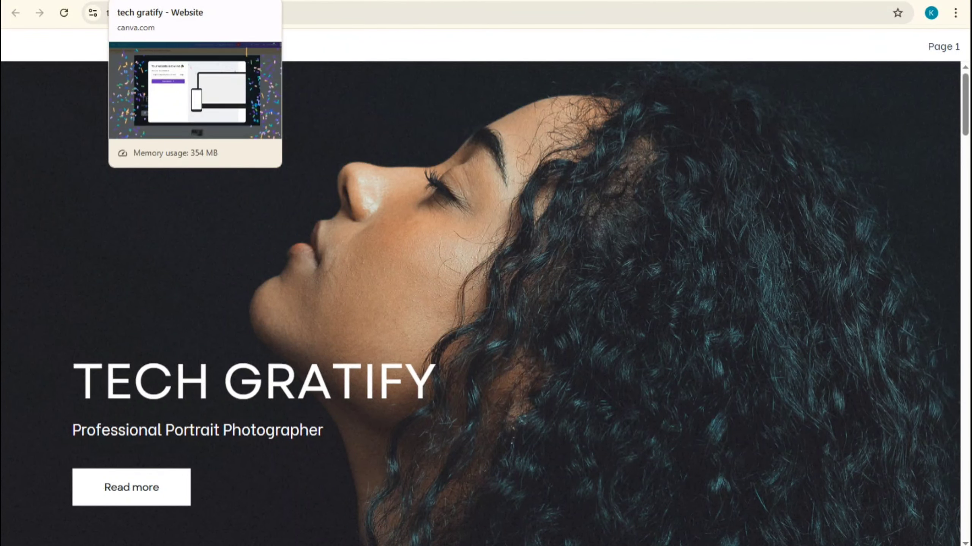
# Return to the tech gratify design, dismiss the publication notice and resume editing
pyautogui.click(163, 1)
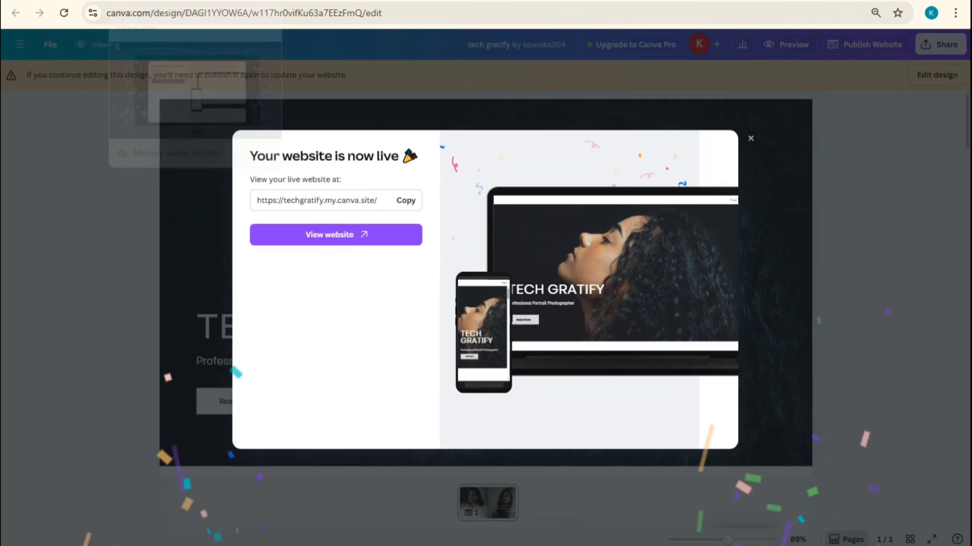
pyautogui.click(750, 139)
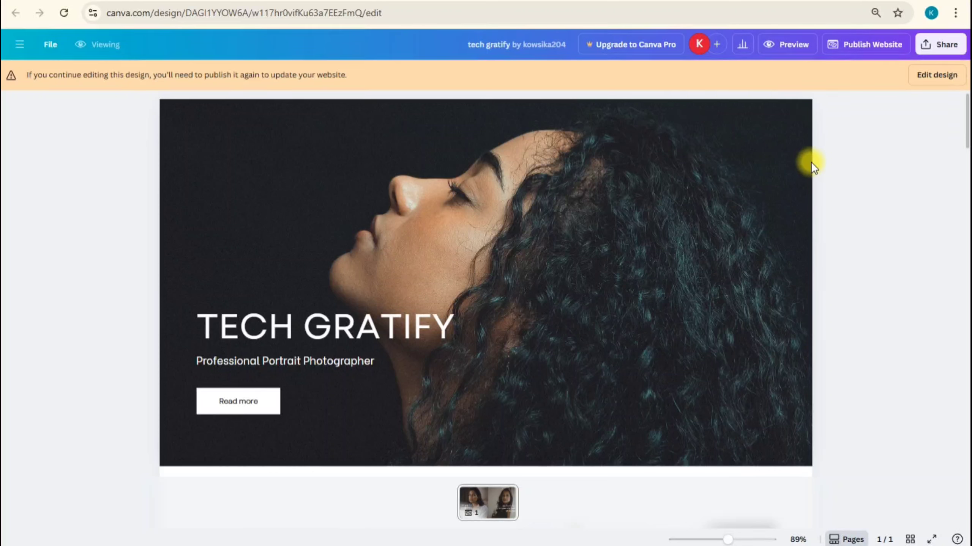
pyautogui.click(933, 77)
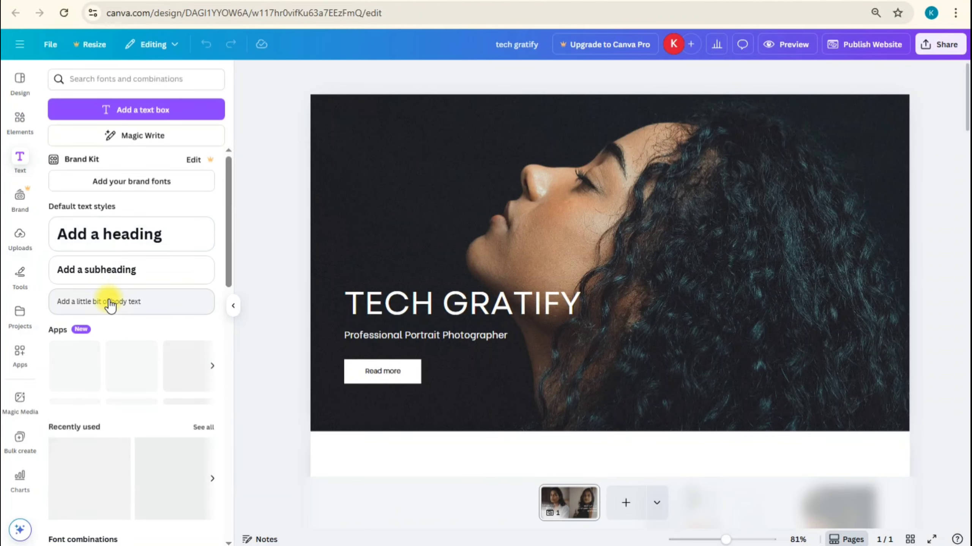
# Add a body text box reading "Pricing" to the hero section
pyautogui.click(110, 302)
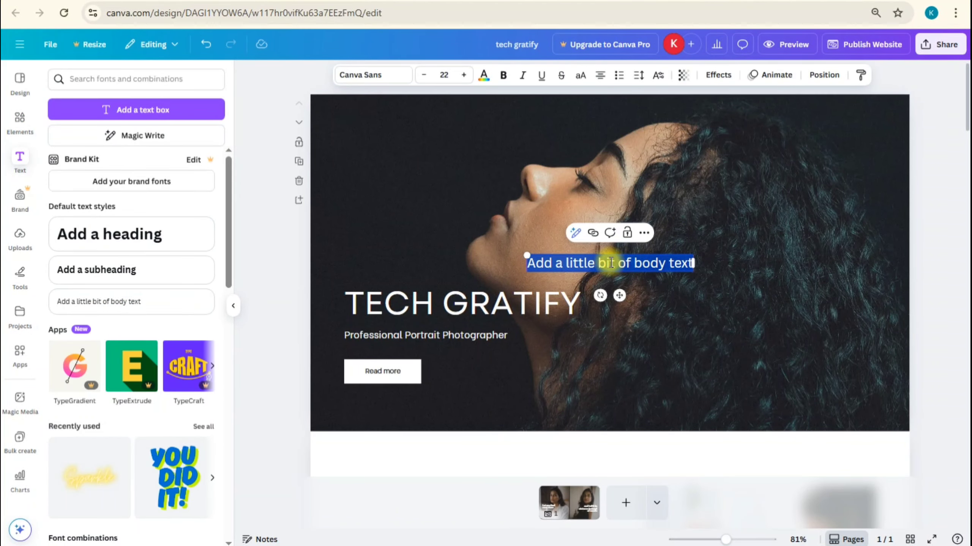
pyautogui.write('P')
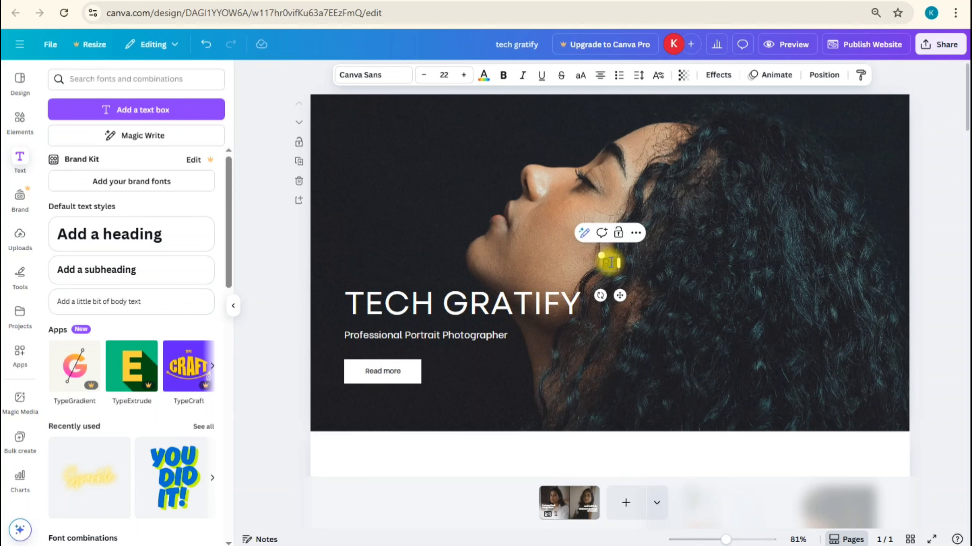
pyautogui.write('ricing')
# Format the Pricing text as white, bold, uppercase at size 15 and place it in the hero image's top-right corner
pyautogui.hotkey('ctrl', 'a')
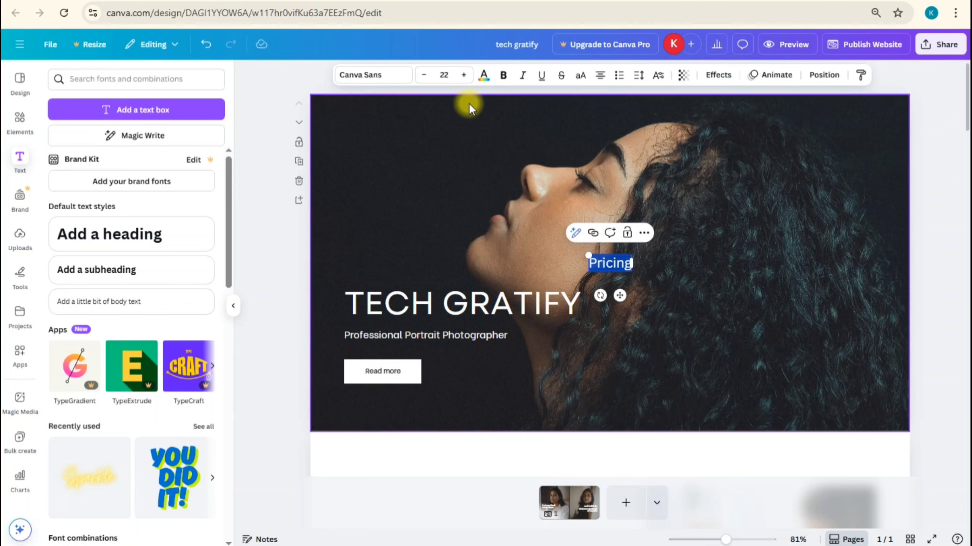
pyautogui.click(491, 78)
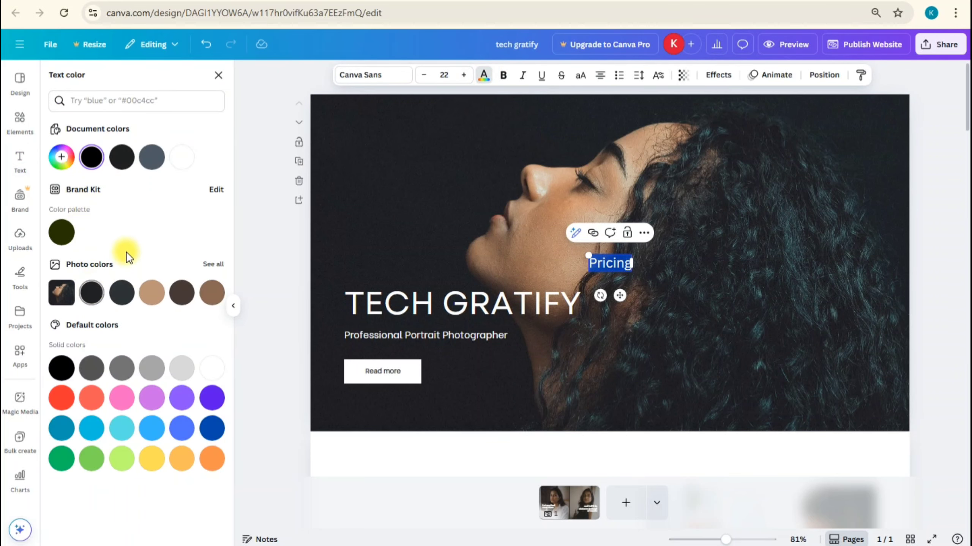
pyautogui.click(486, 78)
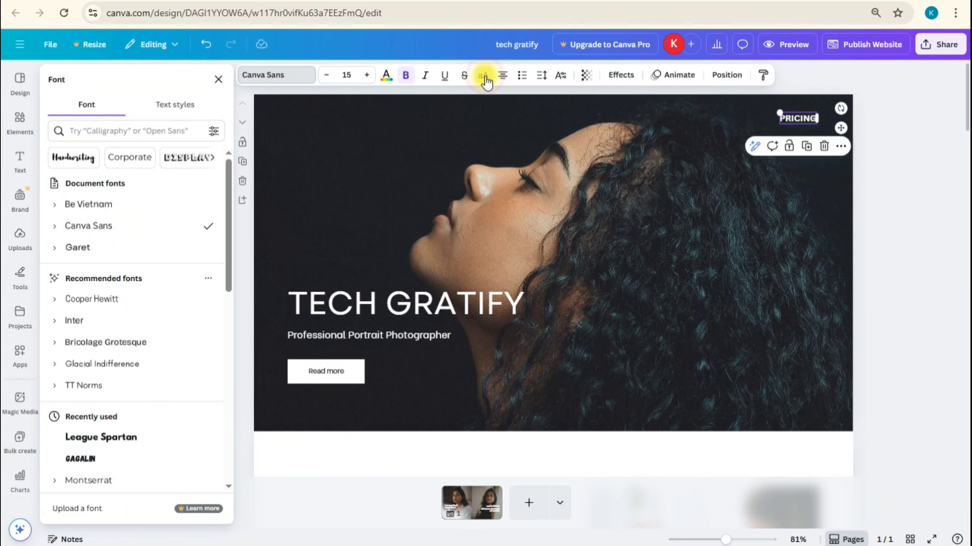
pyautogui.click(931, 130)
pyautogui.click(885, 137)
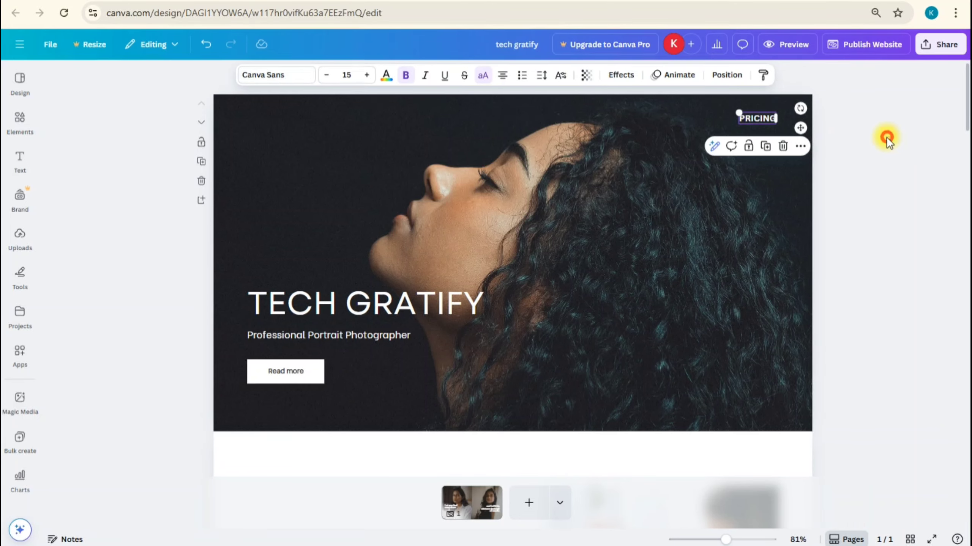
# Duplicate the PRICING text and place the two copies side by side in one row at the top of the hero image
pyautogui.click(761, 118)
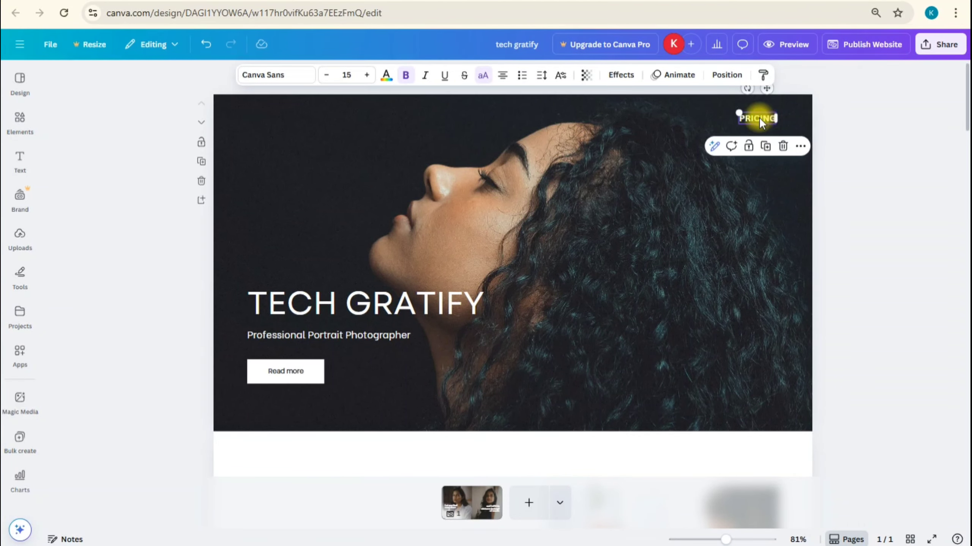
pyautogui.hotkey('ctrl', 'd')
pyautogui.moveTo(747, 125); pyautogui.dragTo(693, 116)
# Change the rightmost PRICING text to "ABOUT US"
pyautogui.click(753, 116)
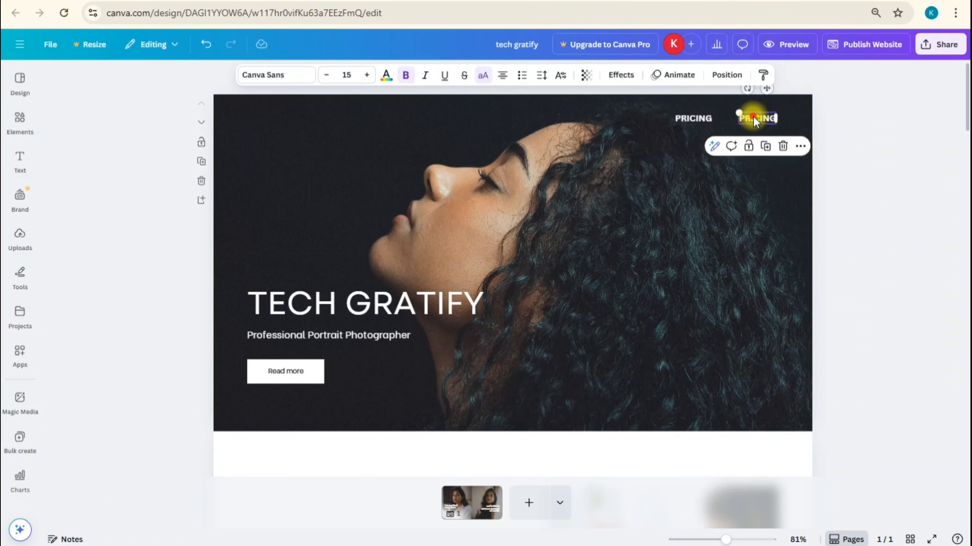
pyautogui.click(753, 115)
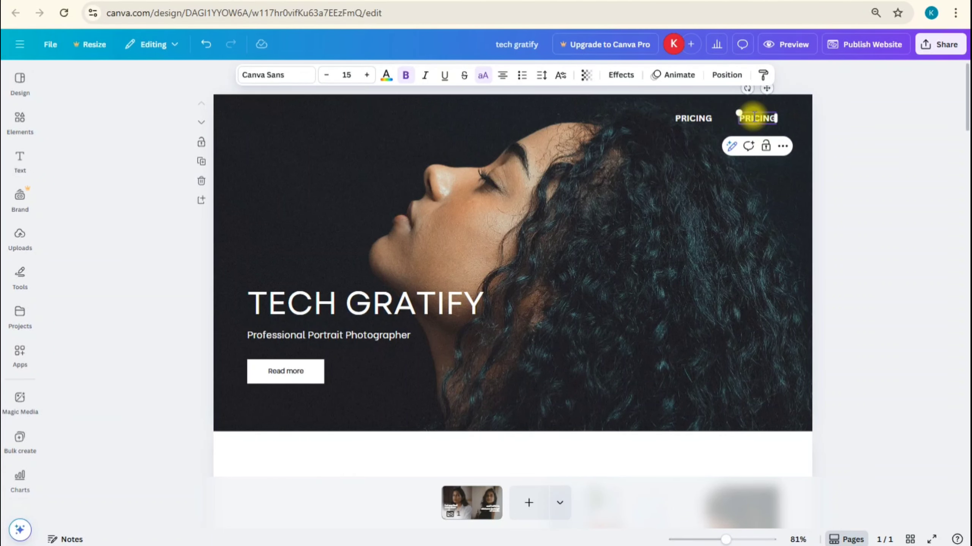
pyautogui.doubleClick(752, 116)
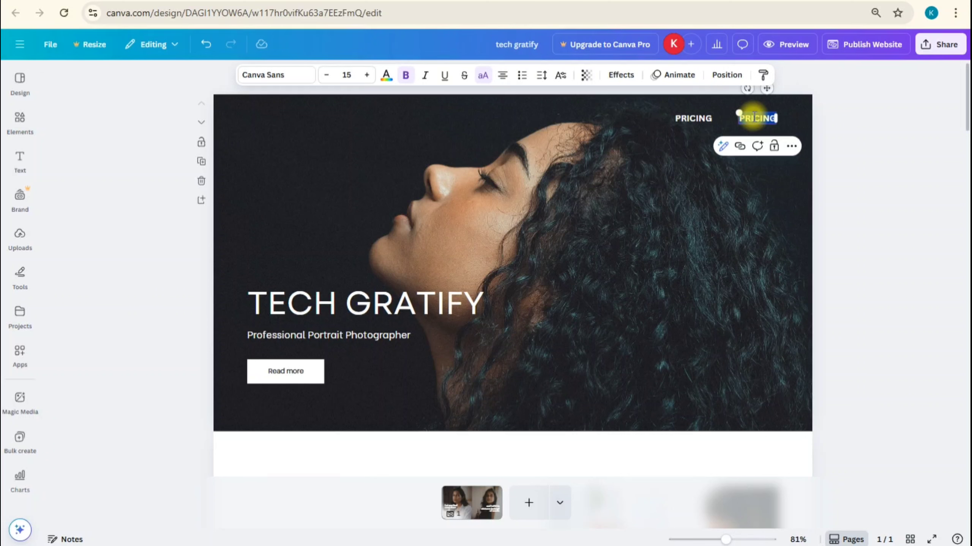
pyautogui.write('ABOUT US')
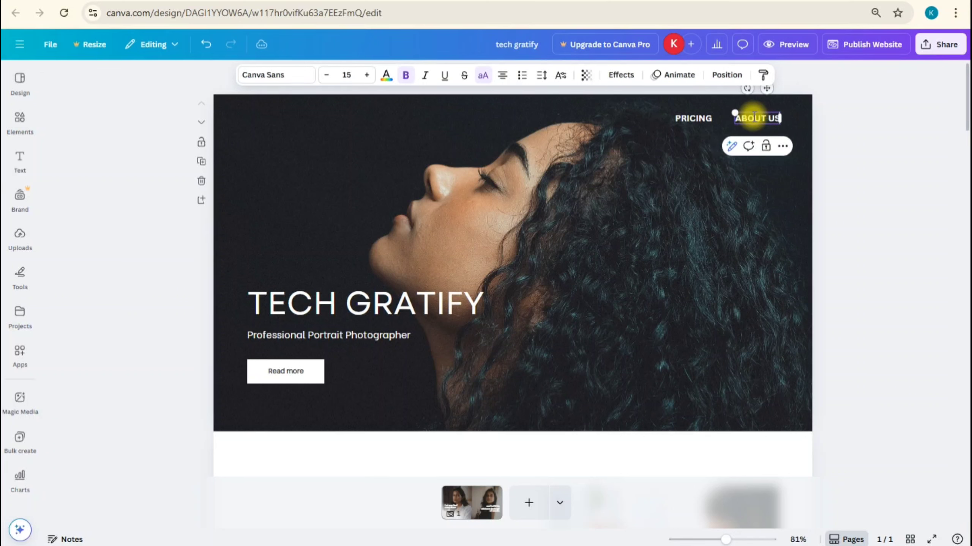
pyautogui.click(884, 151)
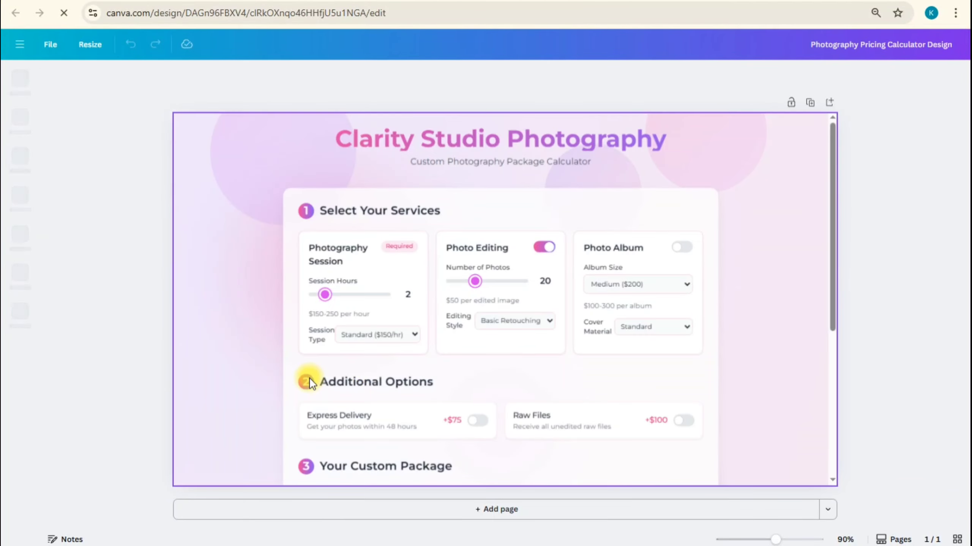
# Review the Photography Pricing Calculator Design and publish it as a website at techgratify.my.canva.site/pricing
pyautogui.click(471, 349)
pyautogui.scroll(-6, 469, 344)
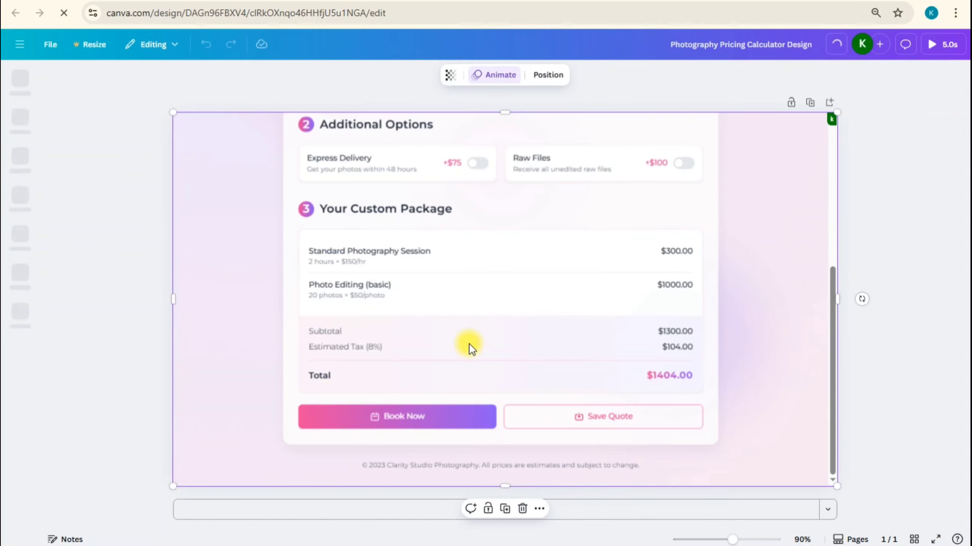
pyautogui.scroll(6, 469, 344)
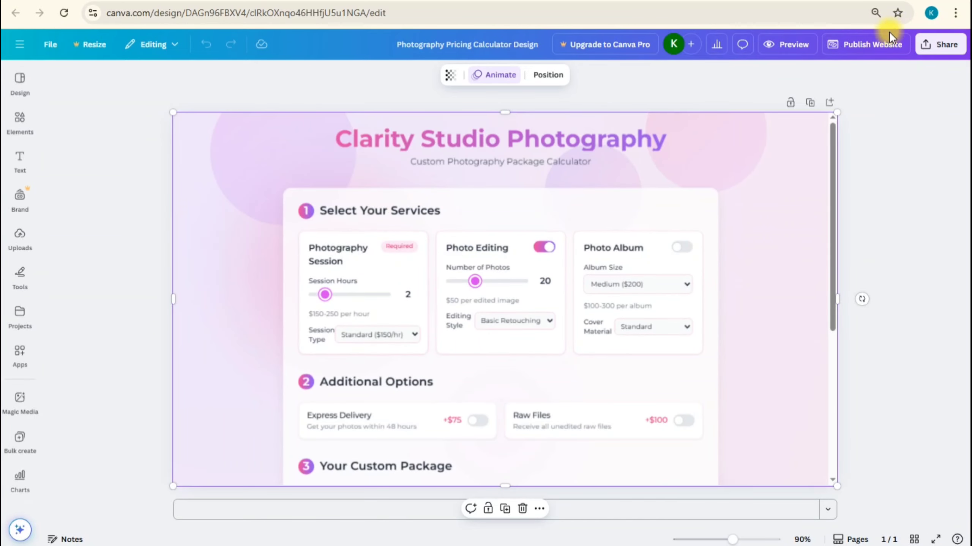
pyautogui.click(877, 46)
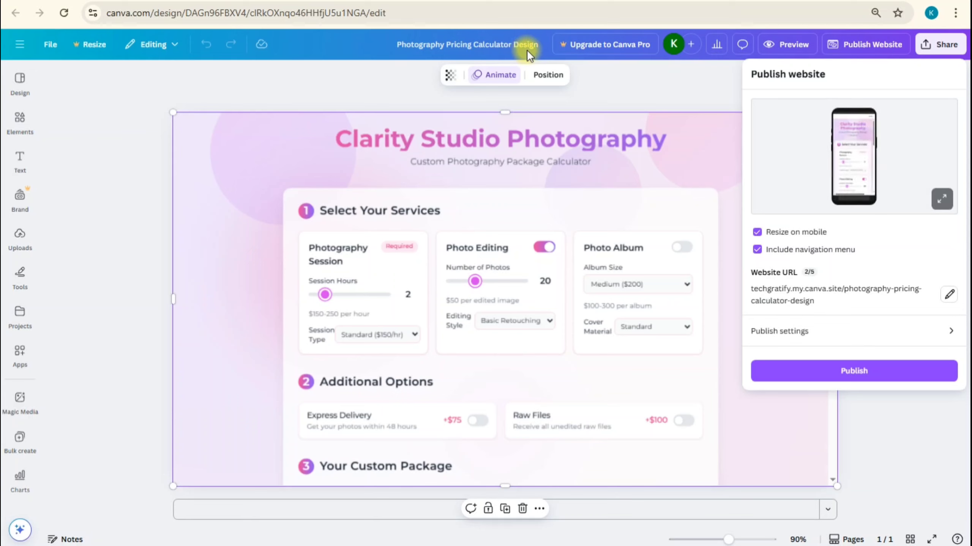
pyautogui.click(949, 294)
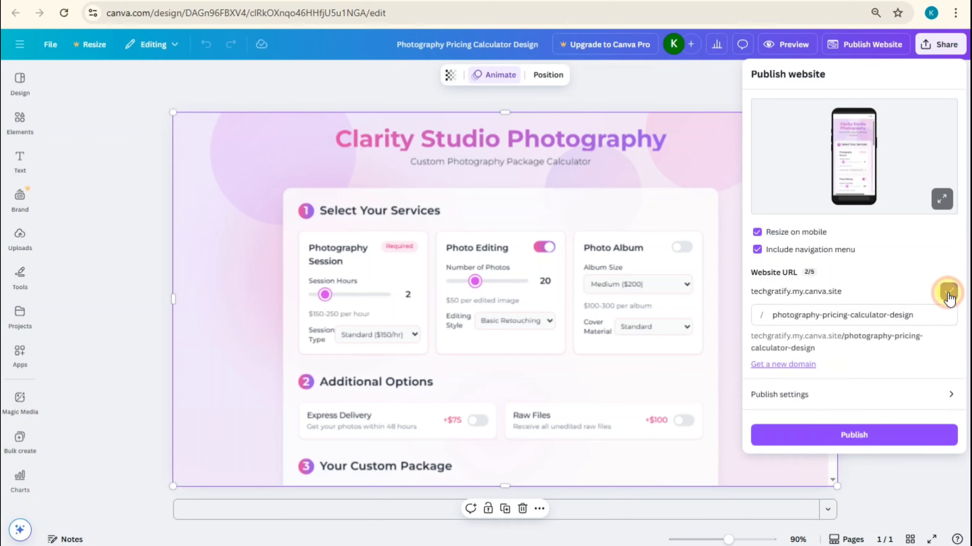
pyautogui.moveTo(940, 310); pyautogui.dragTo(760, 312)
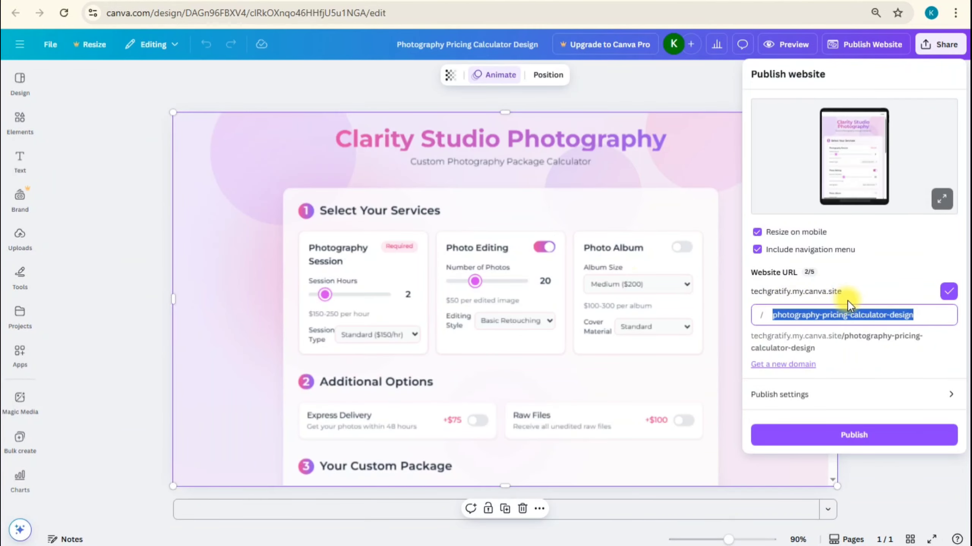
pyautogui.write('pricing')
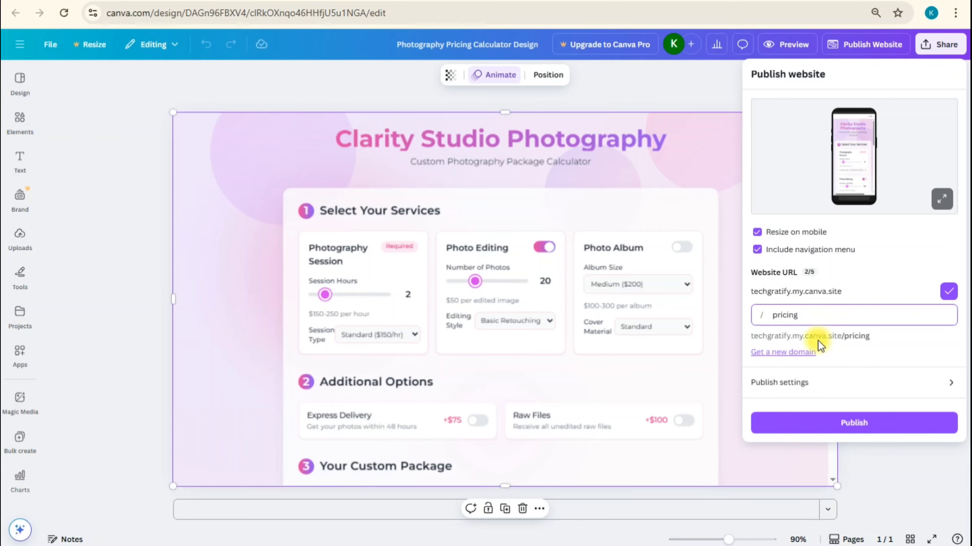
pyautogui.click(841, 423)
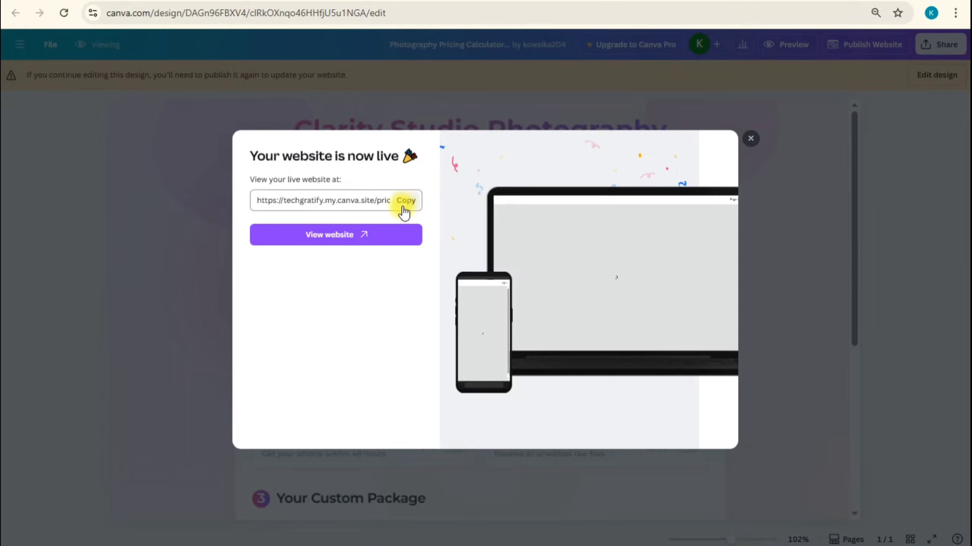
# Open the live pricing page and look through the calculator from service selection to the custom package summary
pyautogui.click(386, 237)
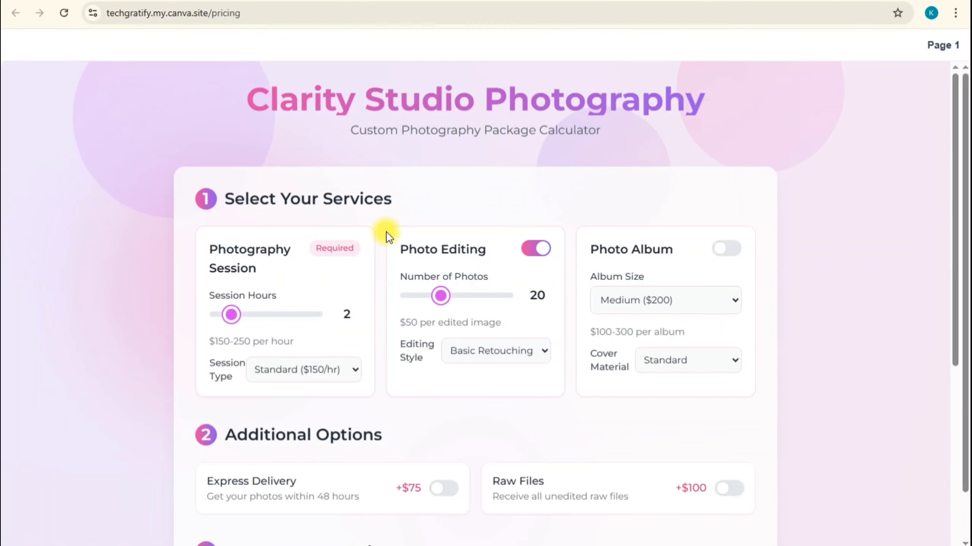
pyautogui.scroll(-5, 428, 283)
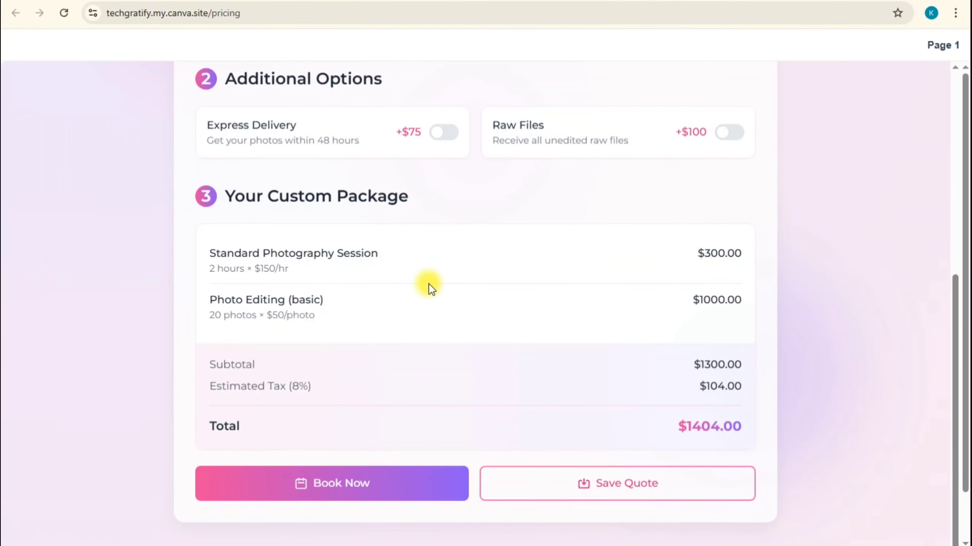
pyautogui.scroll(5, 428, 283)
pyautogui.scroll(-5, 428, 283)
pyautogui.scroll(5, 432, 287)
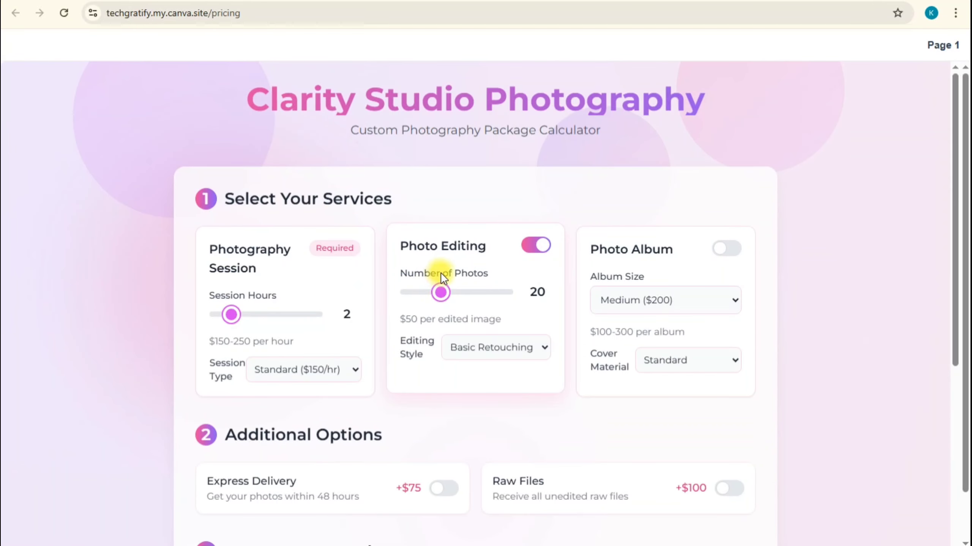
# Return to the pricing calculator design and copy its live website URL
pyautogui.click(160, 1)
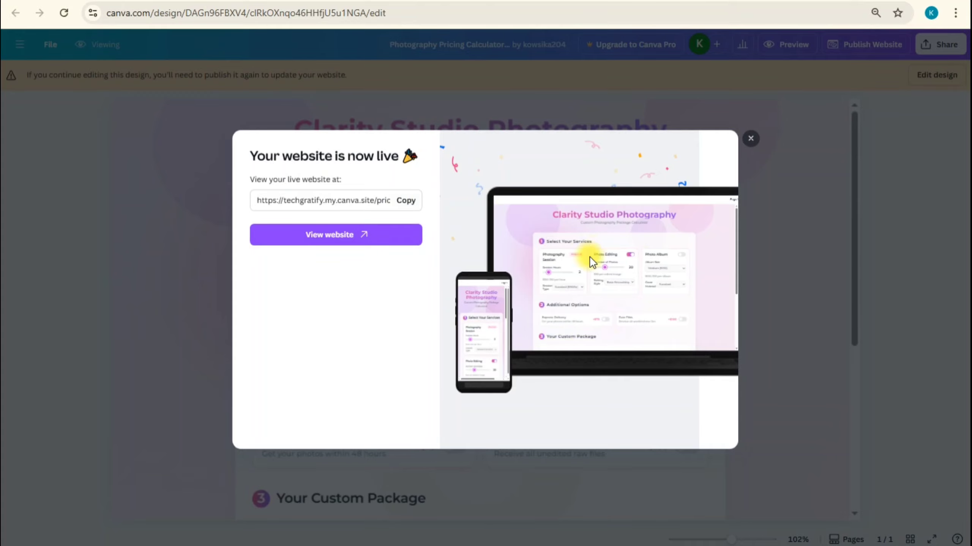
pyautogui.click(363, 202)
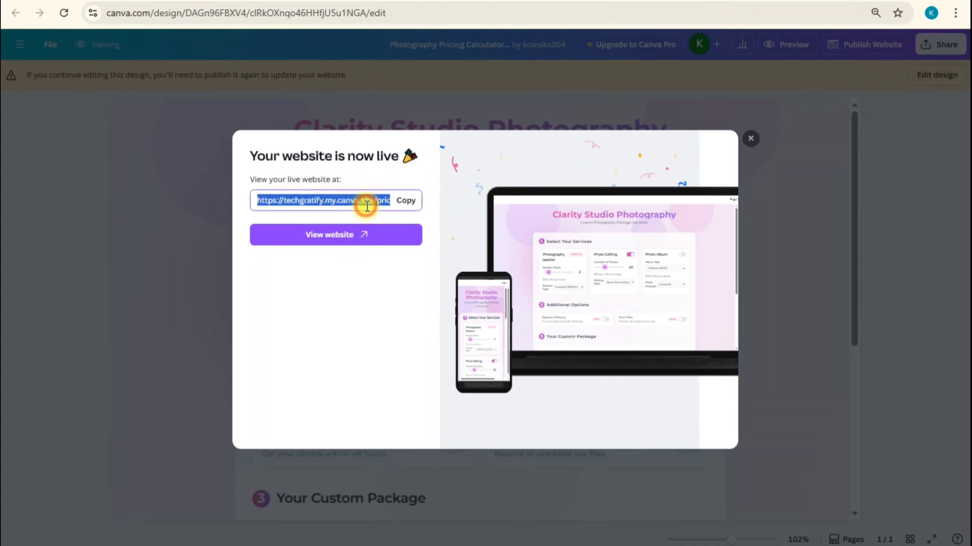
pyautogui.click(406, 203)
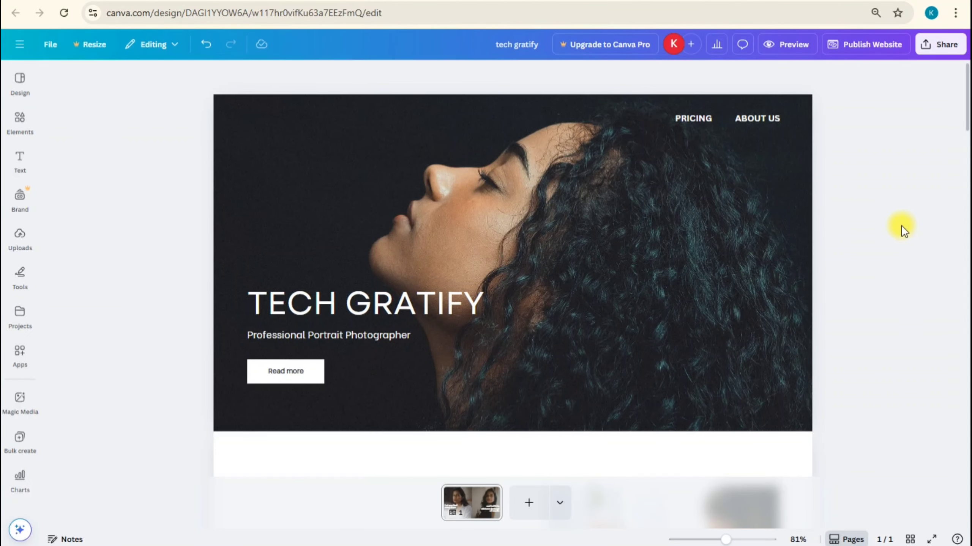
pyautogui.click(686, 118)
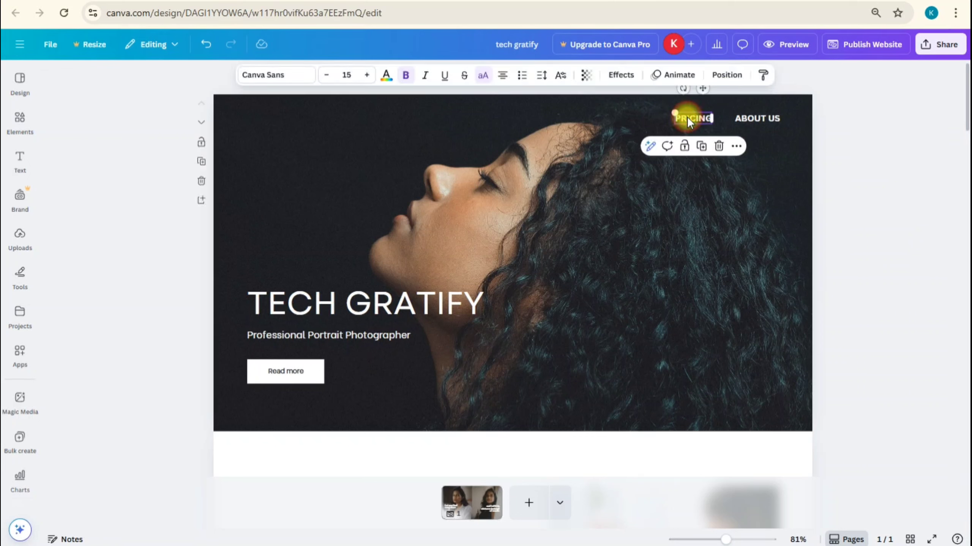
pyautogui.rightClick(687, 117)
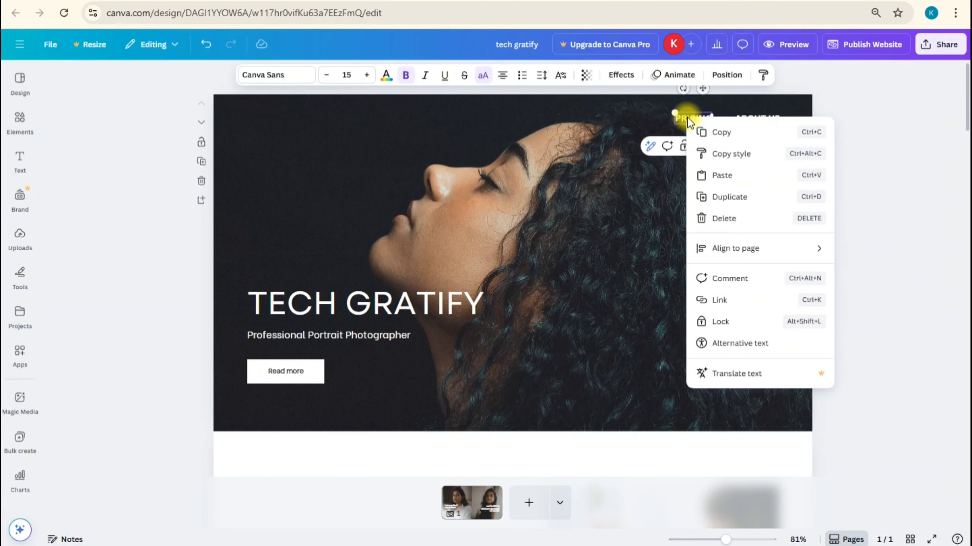
pyautogui.click(743, 299)
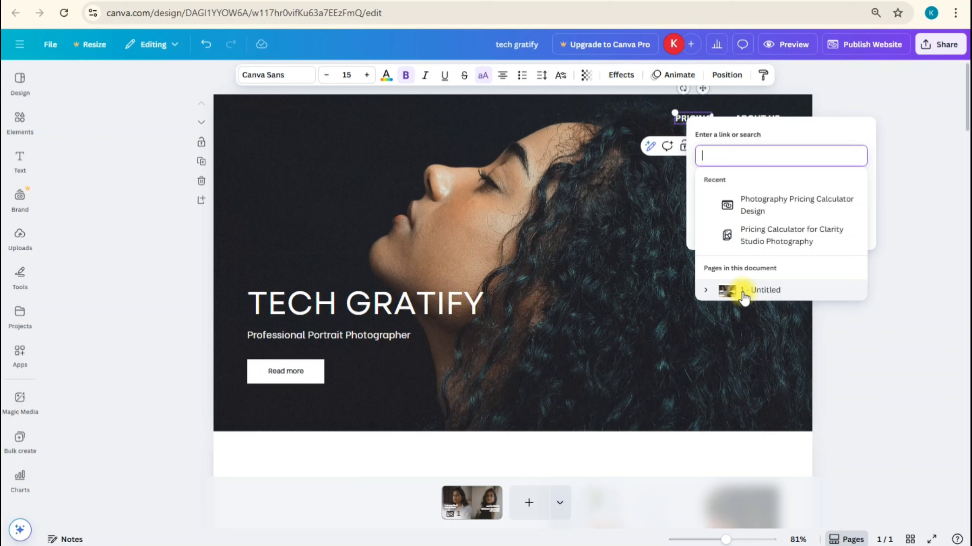
pyautogui.write('https://techgratify.my.canva.site/pricing')
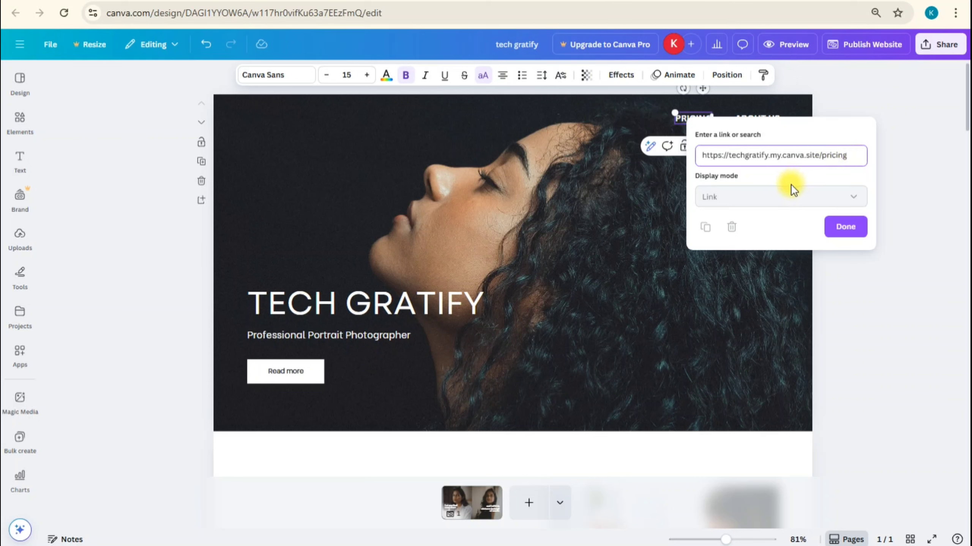
pyautogui.click(844, 228)
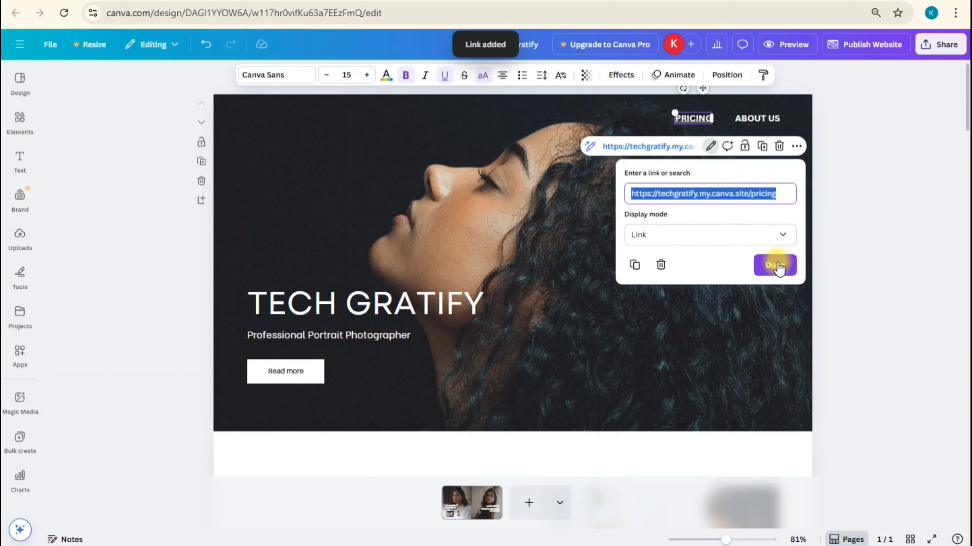
pyautogui.click(774, 238)
# Check the display mode options of the PRICING text's link and keep Link selected
pyautogui.rightClick(691, 118)
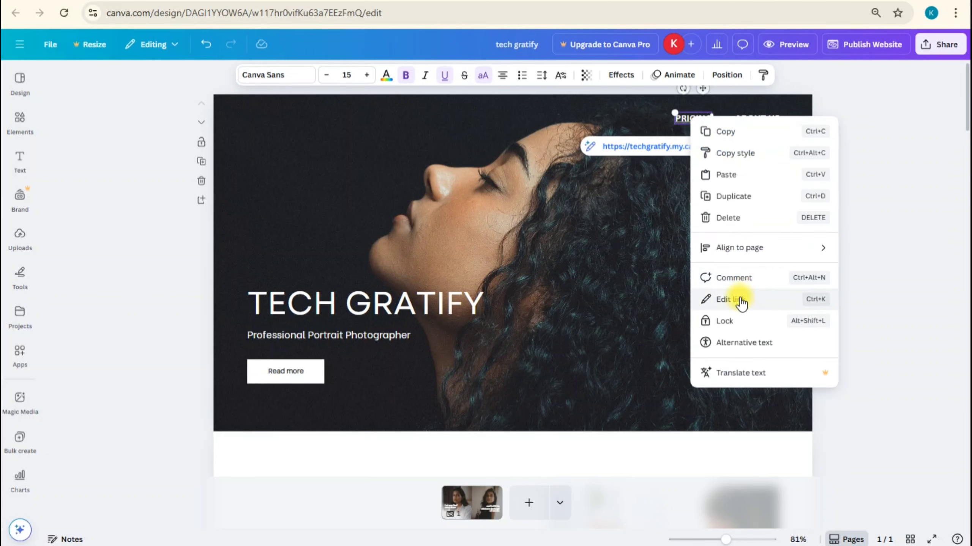
pyautogui.click(741, 303)
pyautogui.click(672, 276)
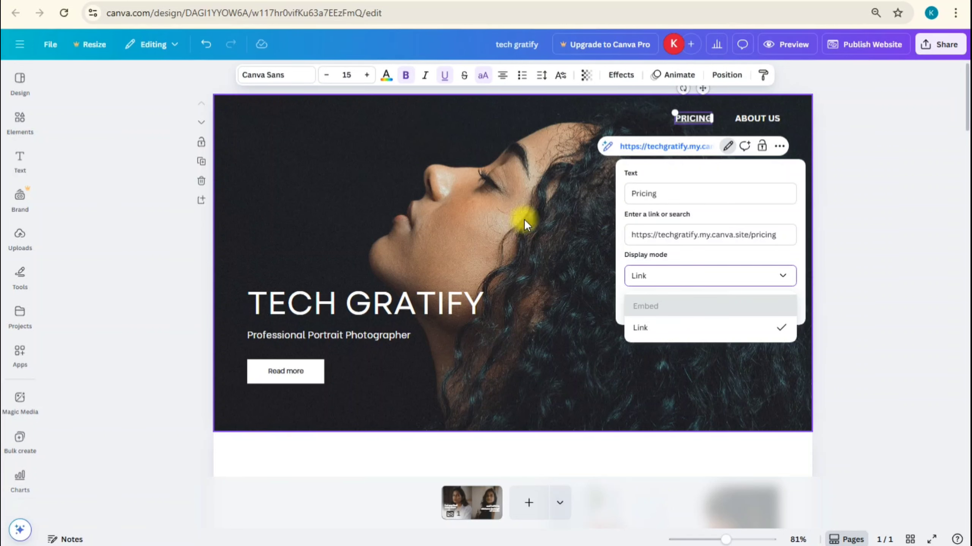
pyautogui.click(667, 330)
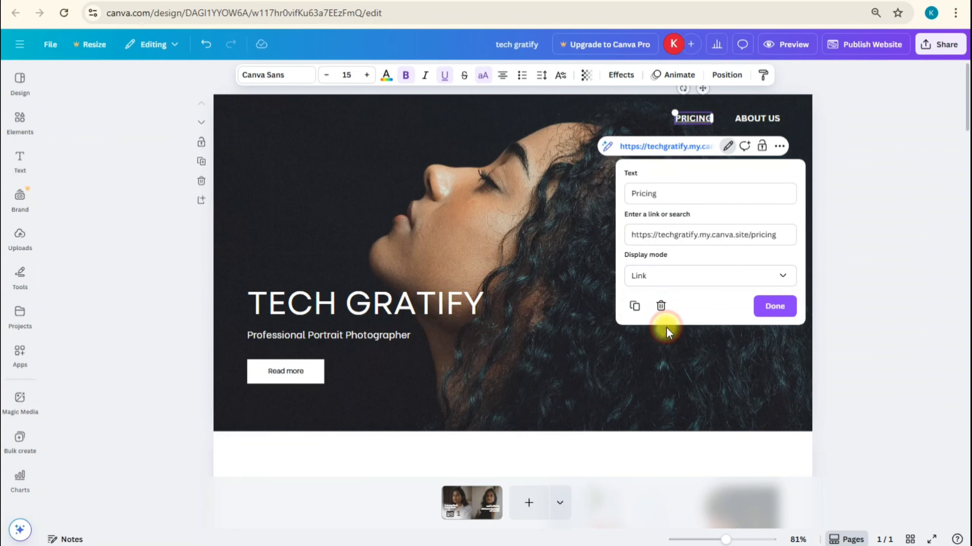
pyautogui.click(774, 309)
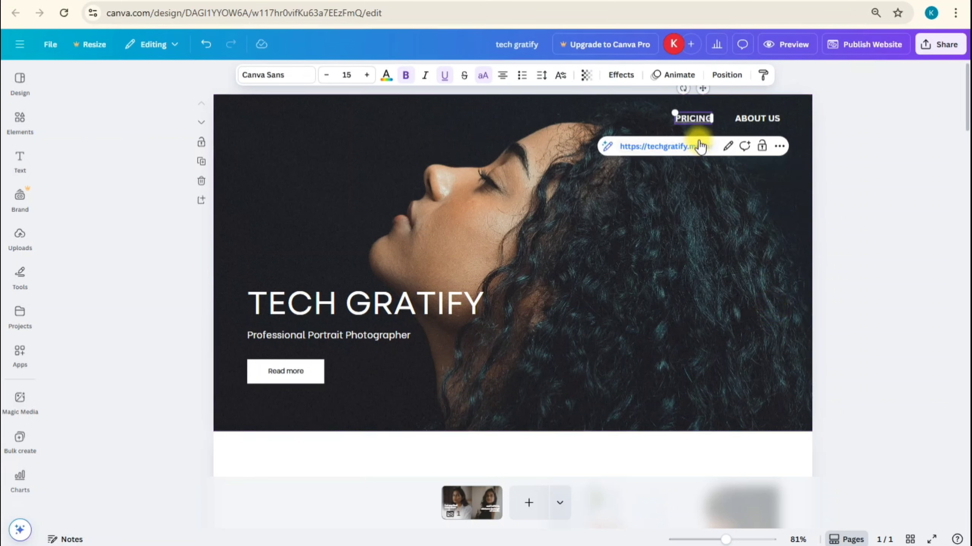
pyautogui.click(875, 174)
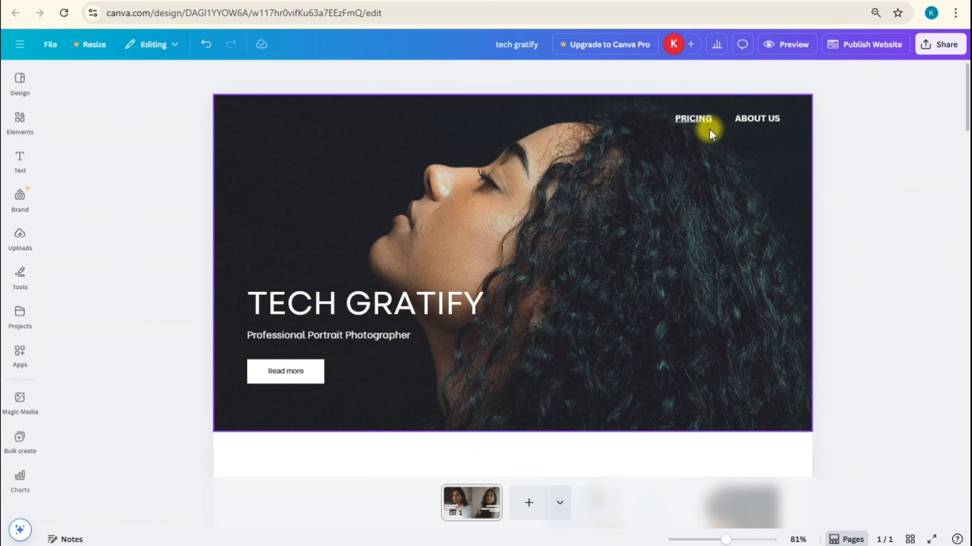
# Remove the underline from the linked PRICING text
pyautogui.click(699, 120)
pyautogui.scroll(5, 696, 117)
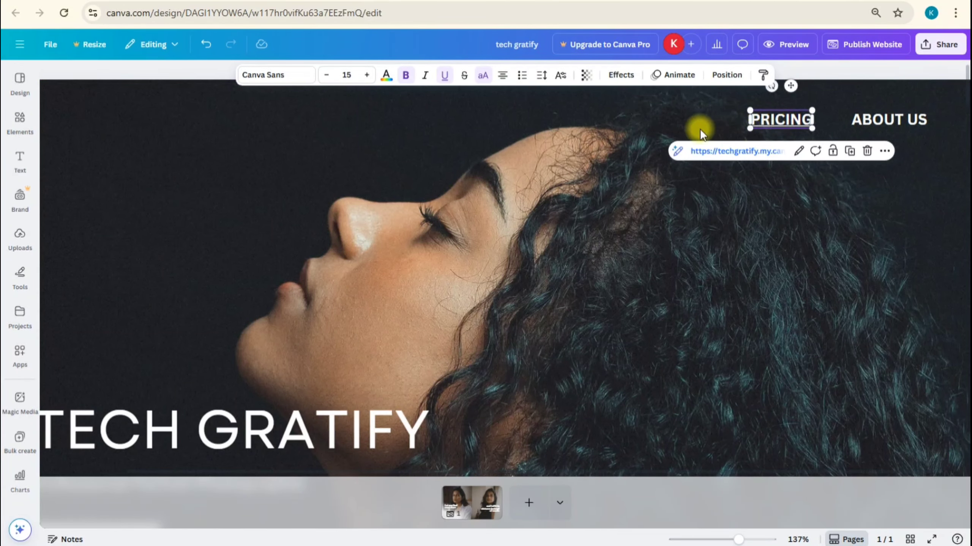
pyautogui.click(445, 76)
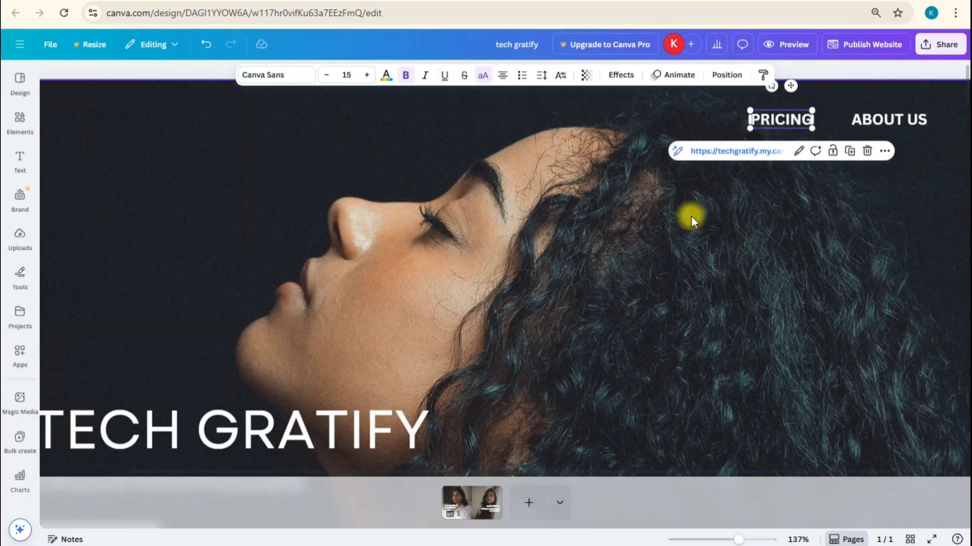
pyautogui.scroll(-4, 685, 259)
pyautogui.scroll(-2, 712, 254)
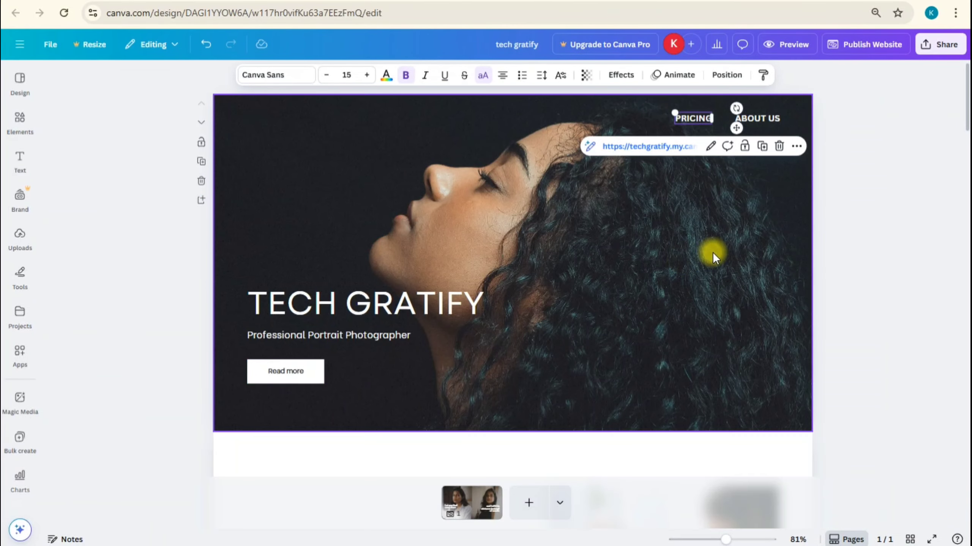
pyautogui.click(867, 213)
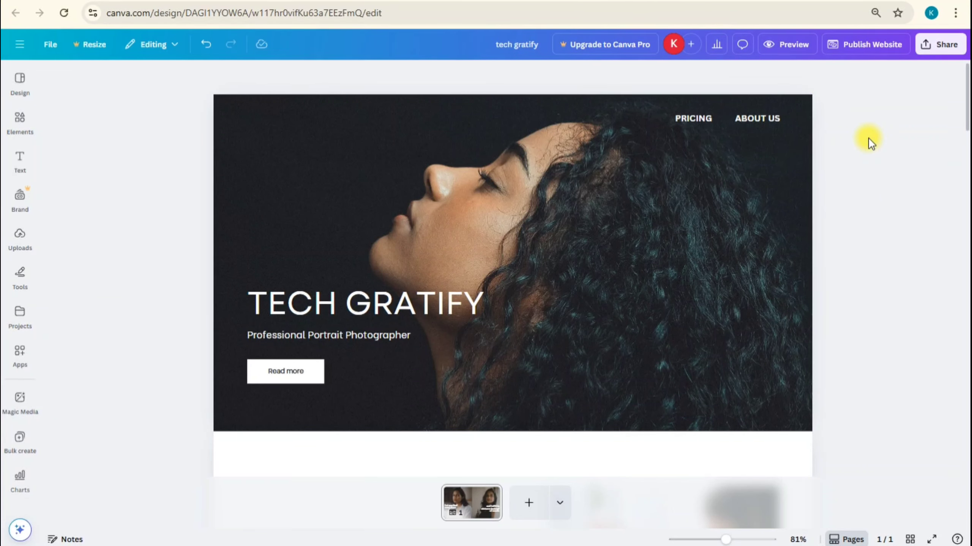
# Republish the website at techgratify.my.canva.site and open the live site
pyautogui.click(858, 45)
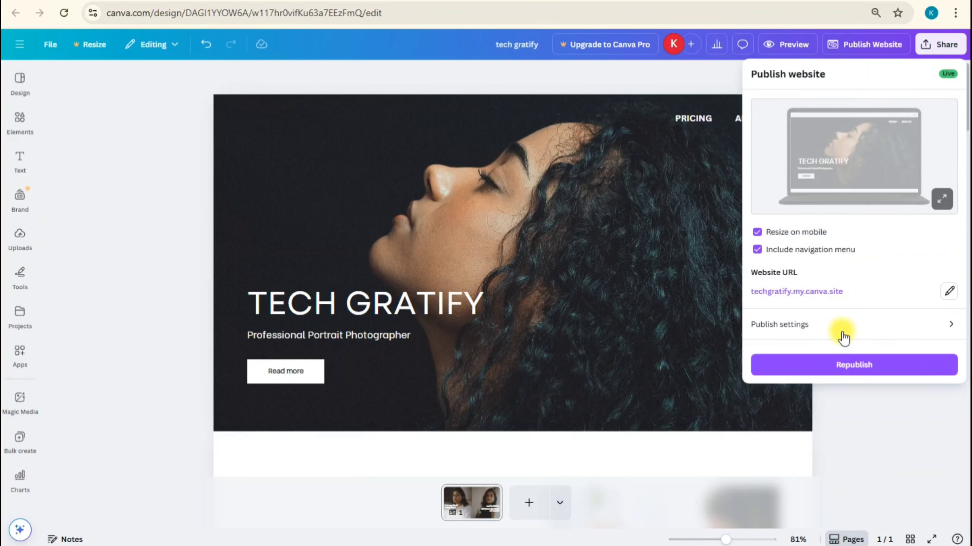
pyautogui.click(846, 365)
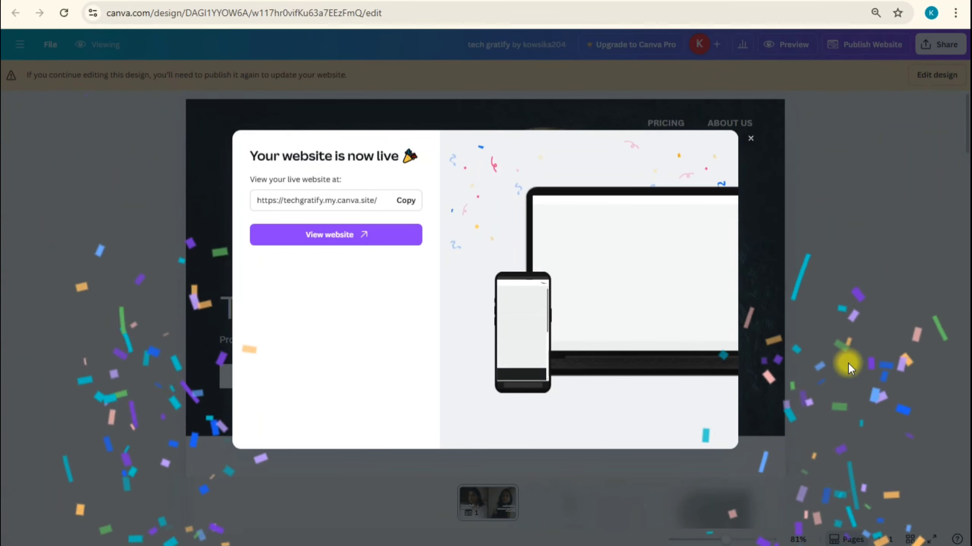
pyautogui.click(371, 234)
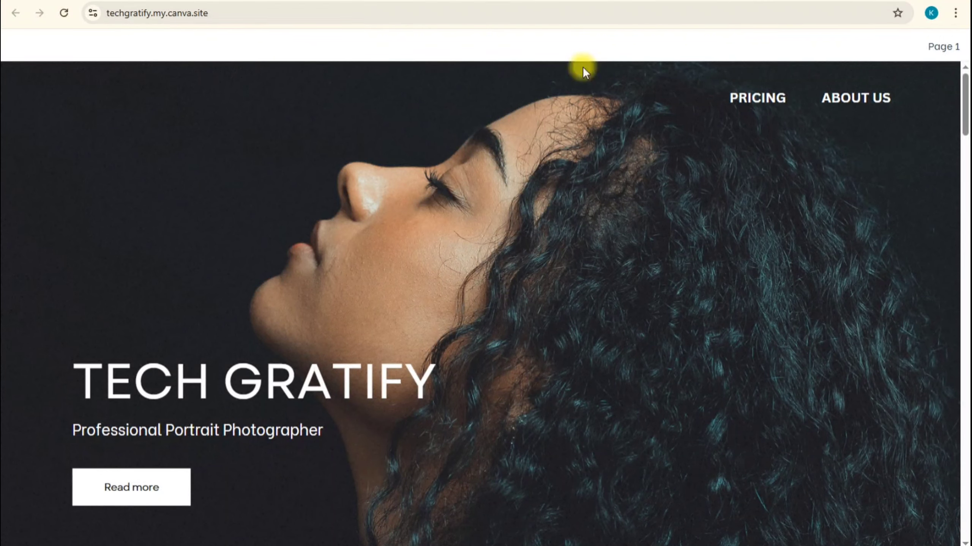
# Look through the live homepage, follow its PRICING link and view the calculator down to the custom package summary
pyautogui.scroll(-20, 555, 420)
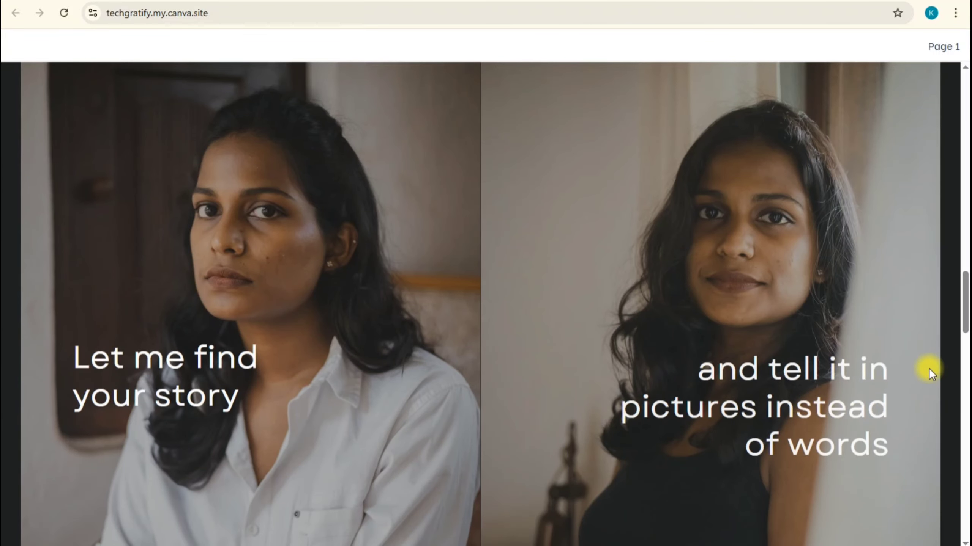
pyautogui.moveTo(962, 315); pyautogui.dragTo(958, 50)
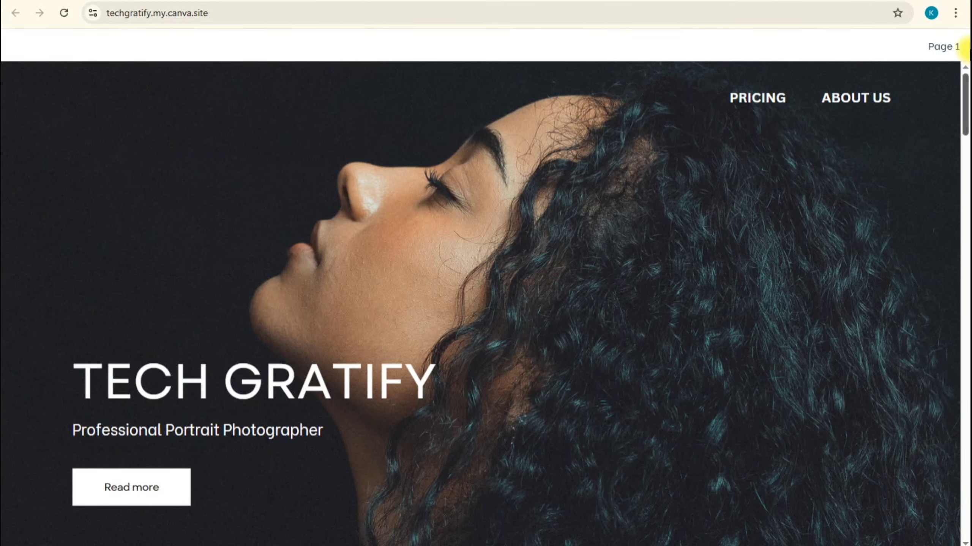
pyautogui.click(757, 98)
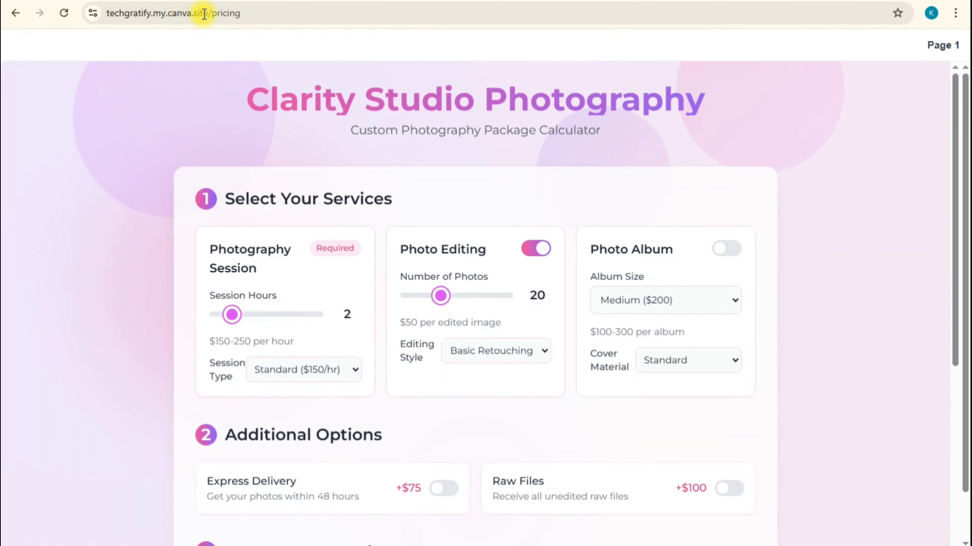
pyautogui.scroll(-1, 363, 340)
pyautogui.scroll(-7, 363, 341)
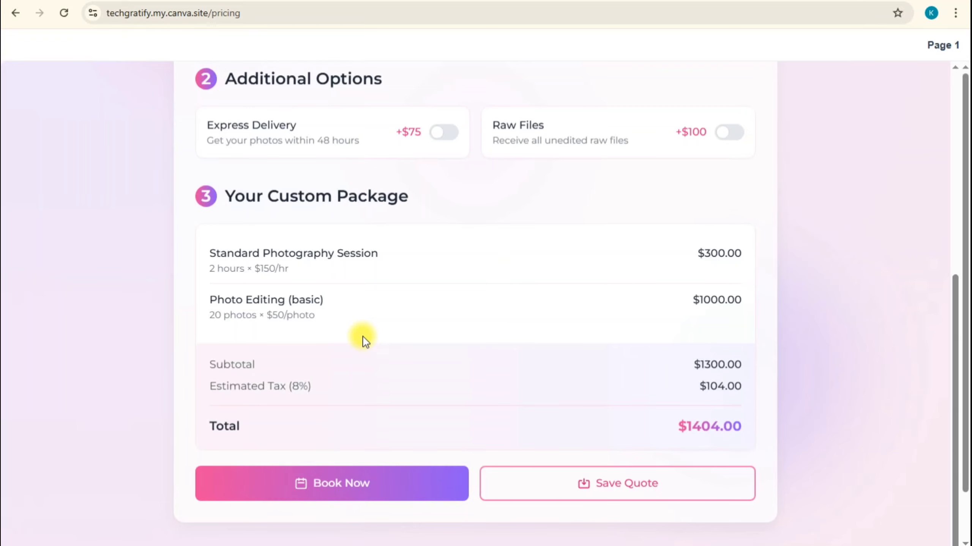
pyautogui.scroll(8, 362, 337)
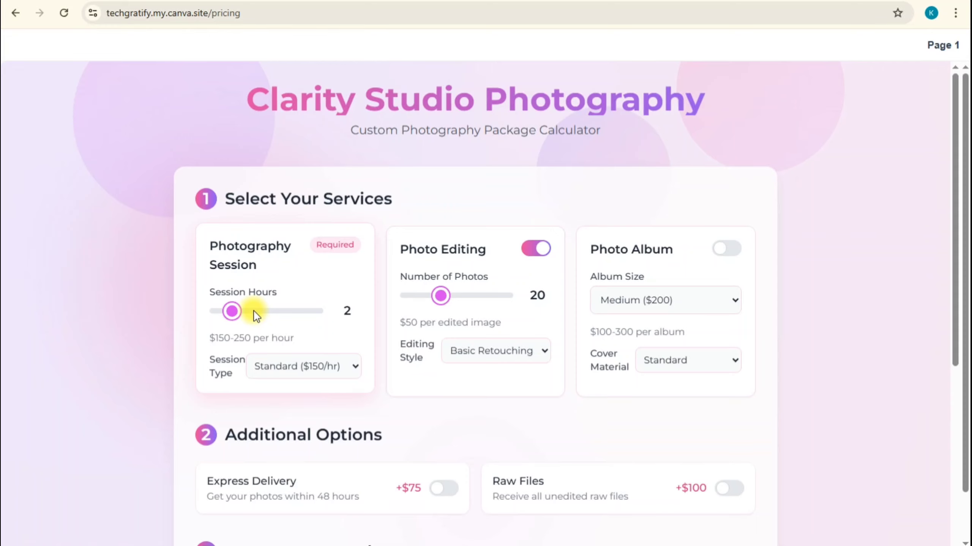
# Try the calculator with 4 session hours, 30 edited photos, Photo Album and Express Delivery enabled, and review the custom package
pyautogui.click(254, 311)
pyautogui.click(469, 297)
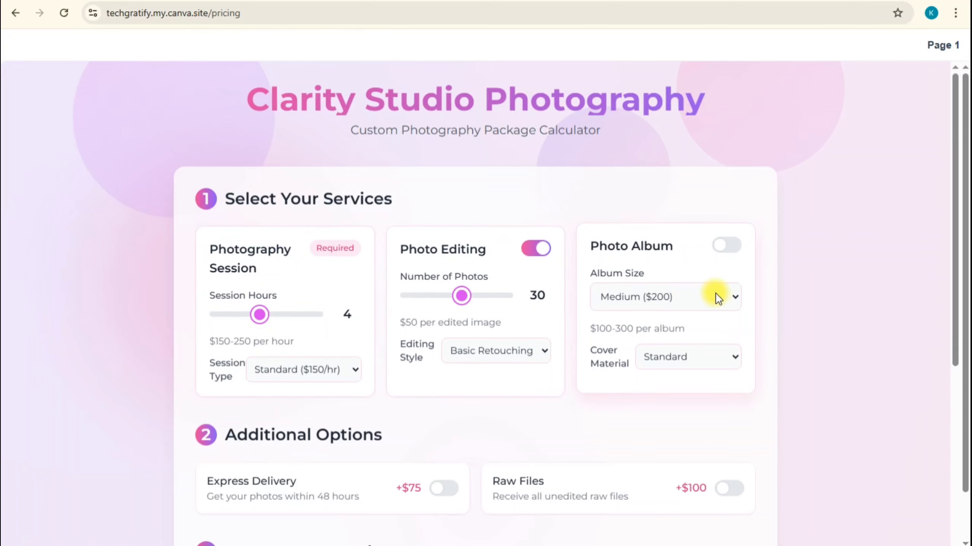
pyautogui.click(727, 248)
pyautogui.scroll(-1, 536, 314)
pyautogui.scroll(-8, 498, 336)
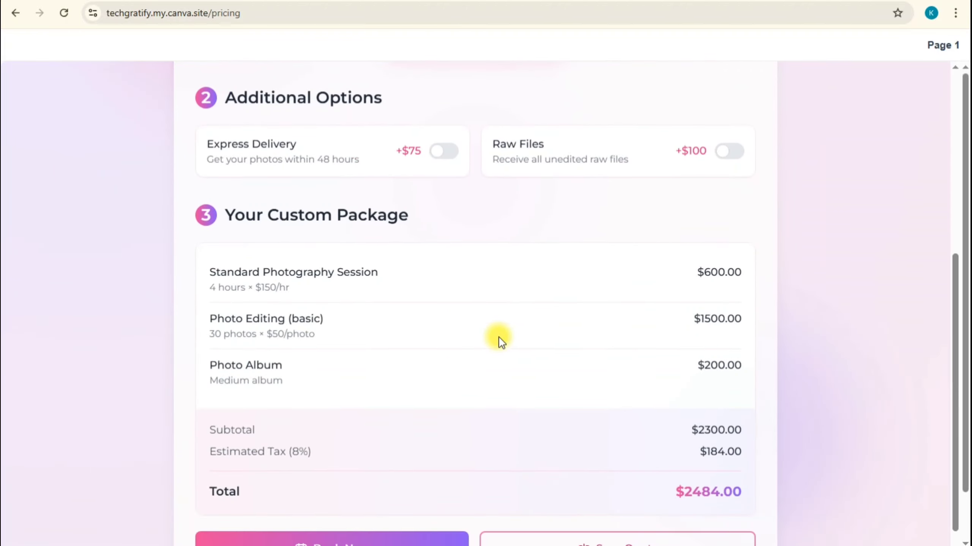
pyautogui.click(445, 86)
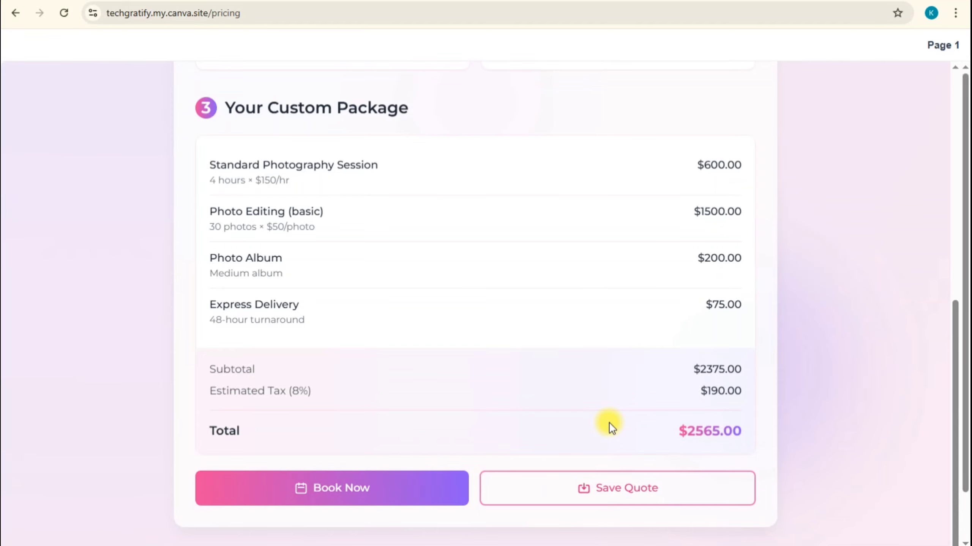
pyautogui.scroll(10, 613, 420)
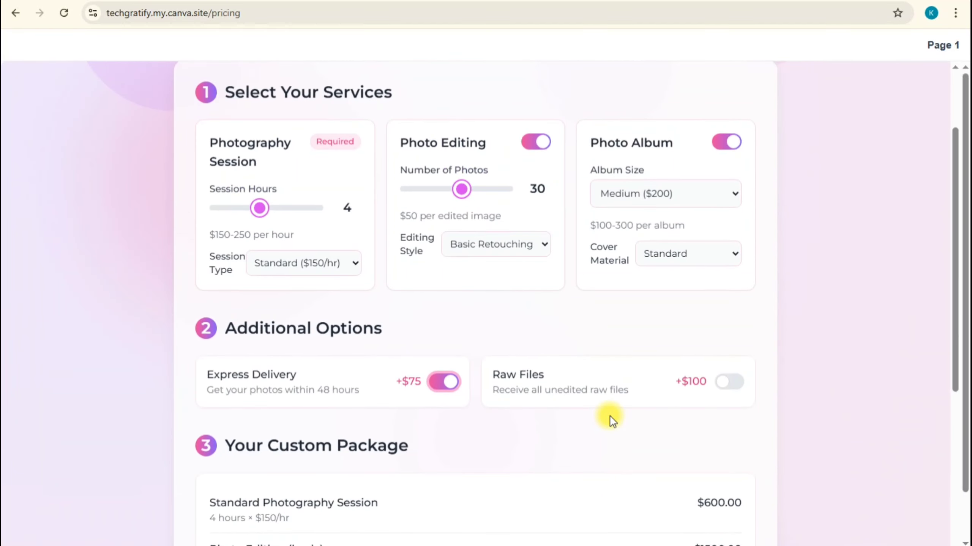